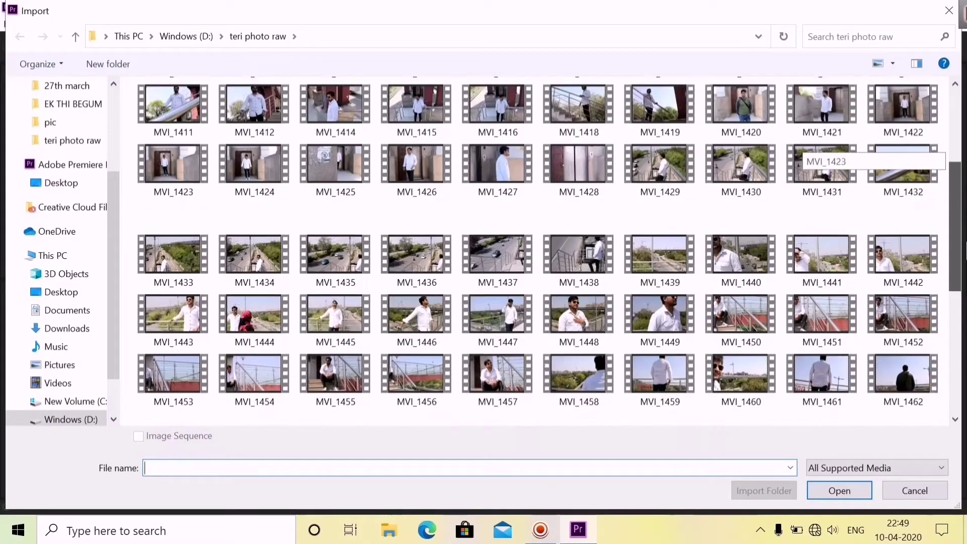
- Import MVI_1487 from the teri photo raw folder and load the clip into the Source Monitor
{"action": "scroll", "coordinate": [542, 249], "scroll_direction": "down", "scroll_amount": 3}
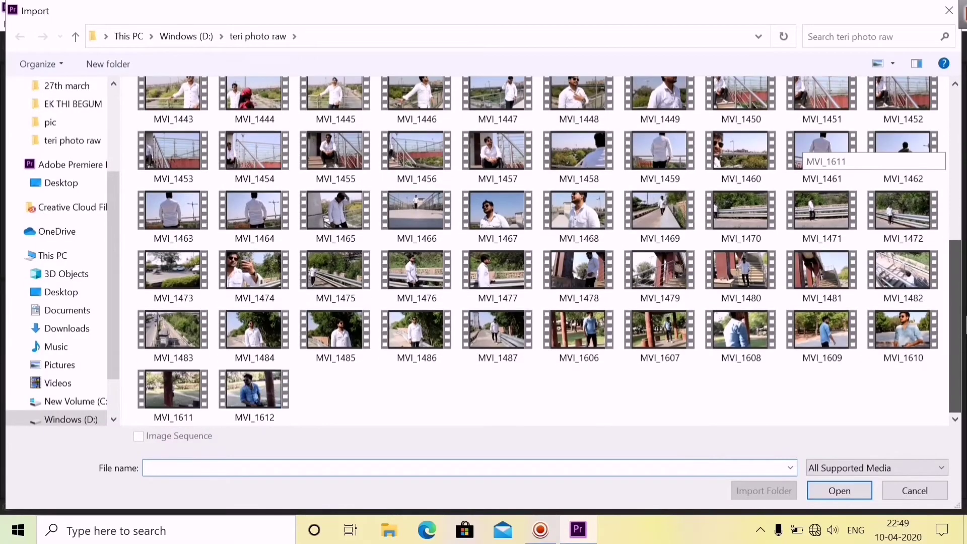
{"action": "double_click", "coordinate": [508, 341]}
{"action": "left_click", "coordinate": [255, 391]}
{"action": "double_click", "coordinate": [74, 421]}
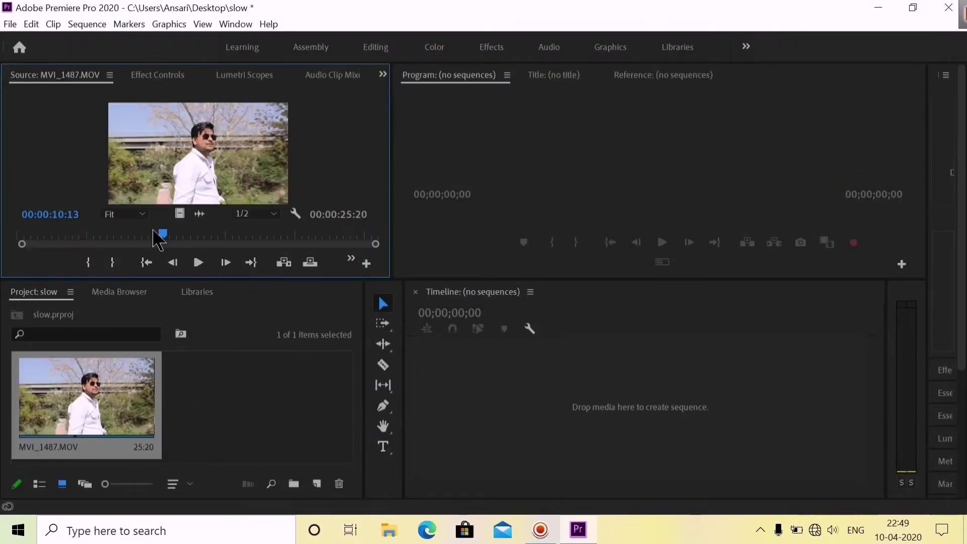
- Mark the source clip's In point at 00:00:17:14 and its Out point at 00:00:21:05
{"action": "left_click_drag", "start_coordinate": [164, 231], "coordinate": [262, 242]}
{"action": "key", "text": "i"}
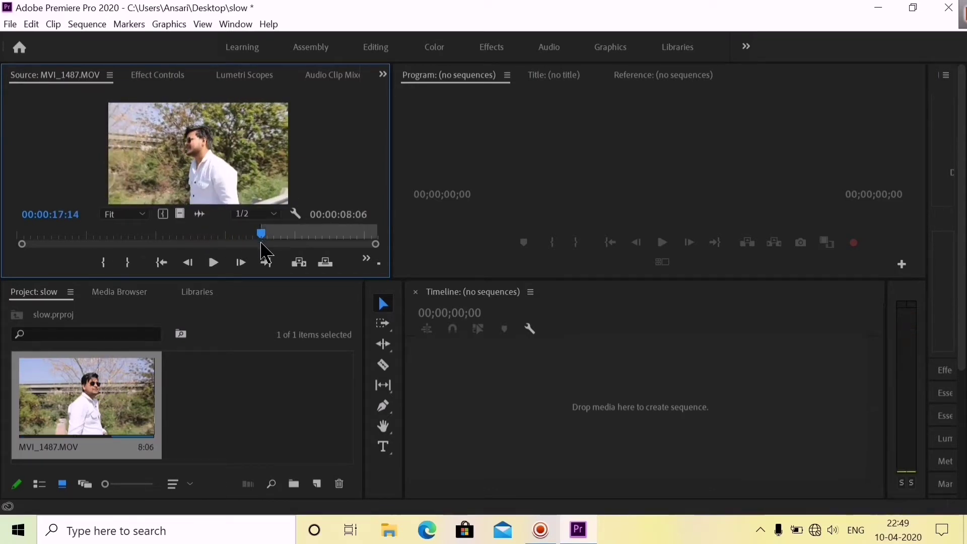
{"action": "left_click", "coordinate": [214, 262]}
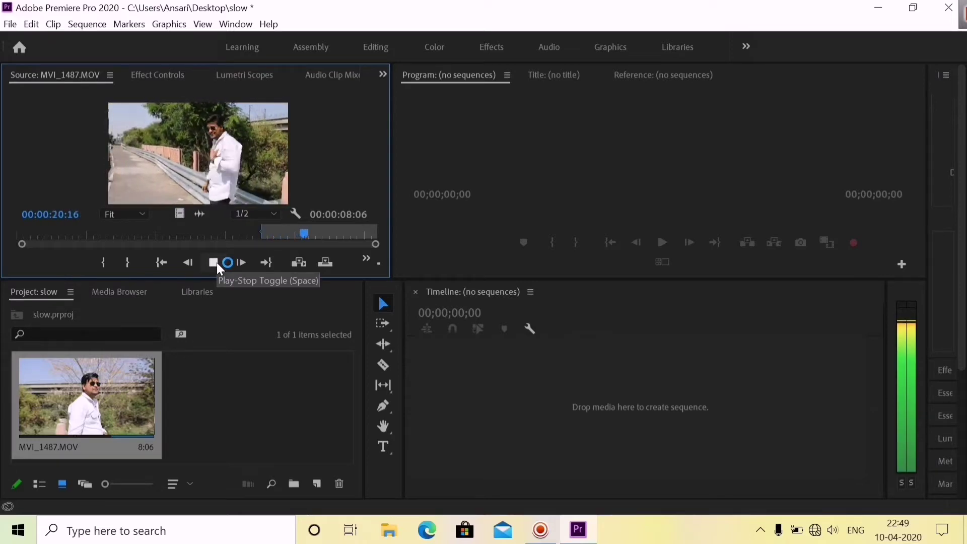
{"action": "left_click", "coordinate": [217, 263]}
{"action": "key", "text": "o"}
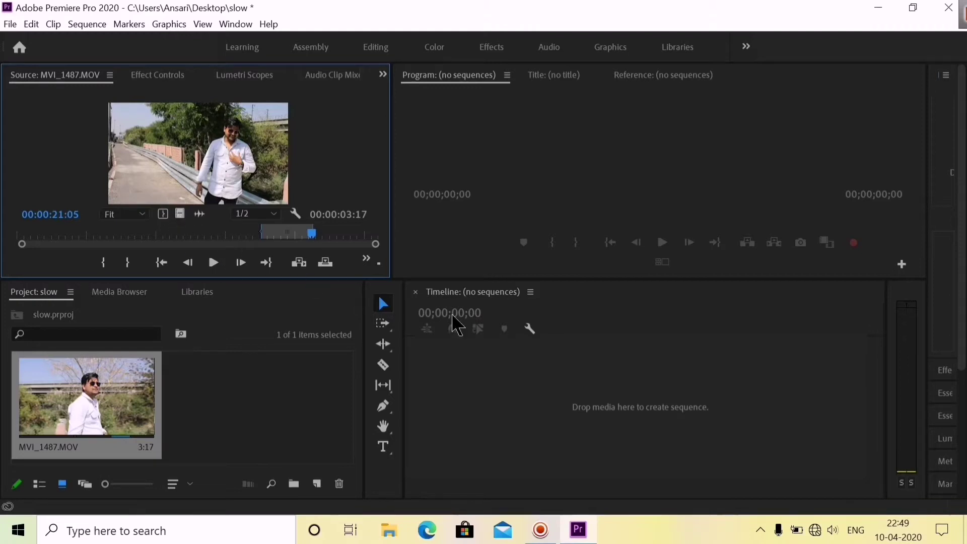
- Create a new sequence by placing the marked portion of MVI_1487 on the empty timeline
{"action": "left_click_drag", "start_coordinate": [615, 401], "coordinate": [615, 401]}
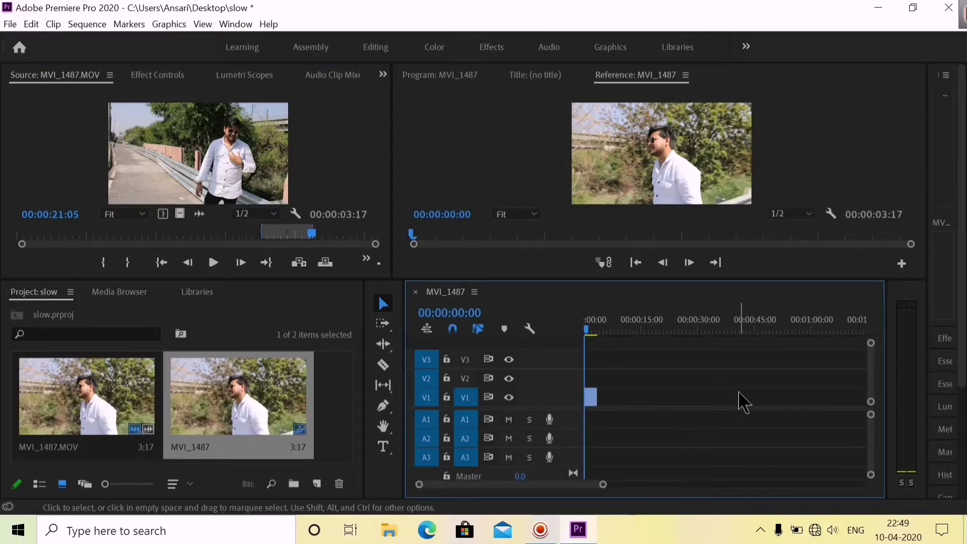
{"action": "key", "text": "equal"}
{"action": "key", "text": "equal"}
{"action": "key", "text": "equal"}
{"action": "key", "text": "equal"}
{"action": "key", "text": "equal"}
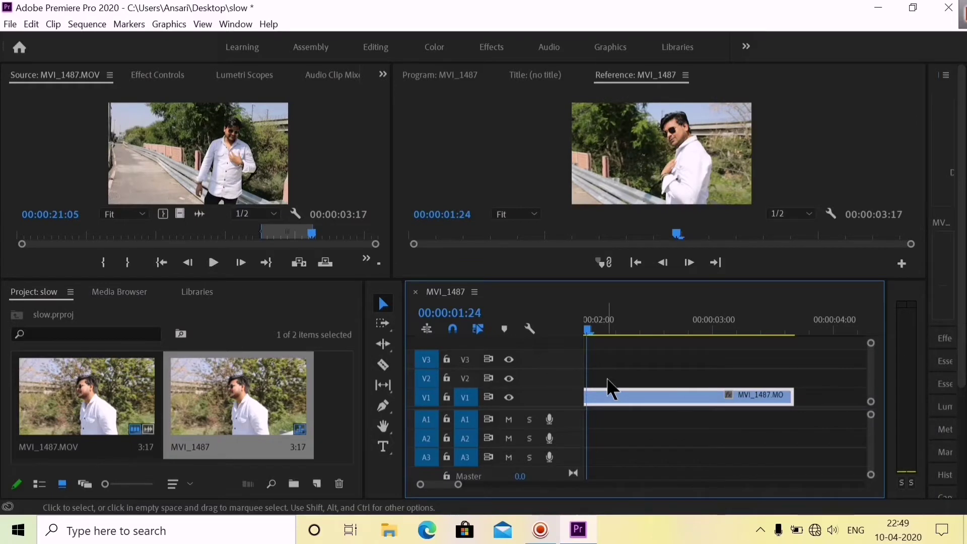
- Maximize the timeline, increase the V1 track height and show the clip's Time Remapping speed keyframe line
{"action": "key", "text": "grave"}
{"action": "left_click_drag", "start_coordinate": [156, 279], "coordinate": [185, 206]}
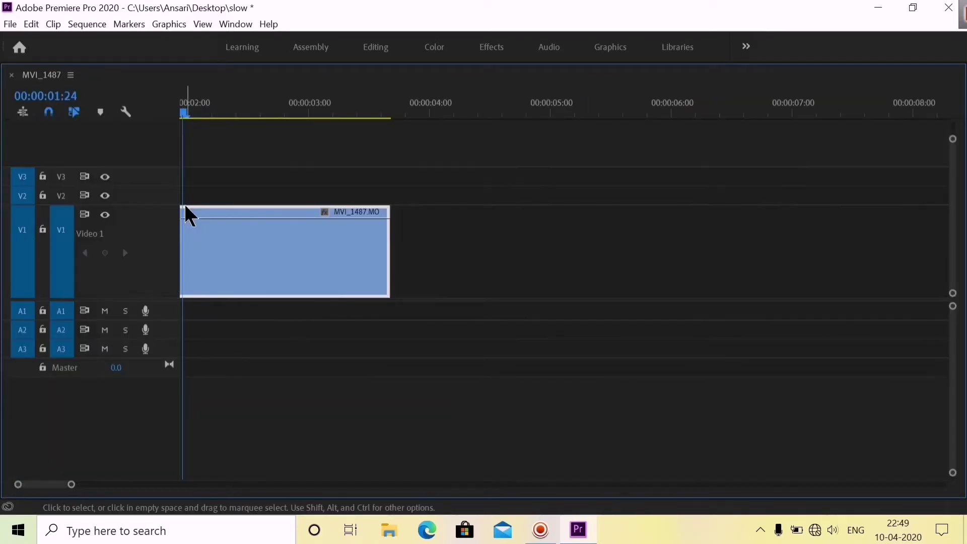
{"action": "right_click", "coordinate": [272, 242]}
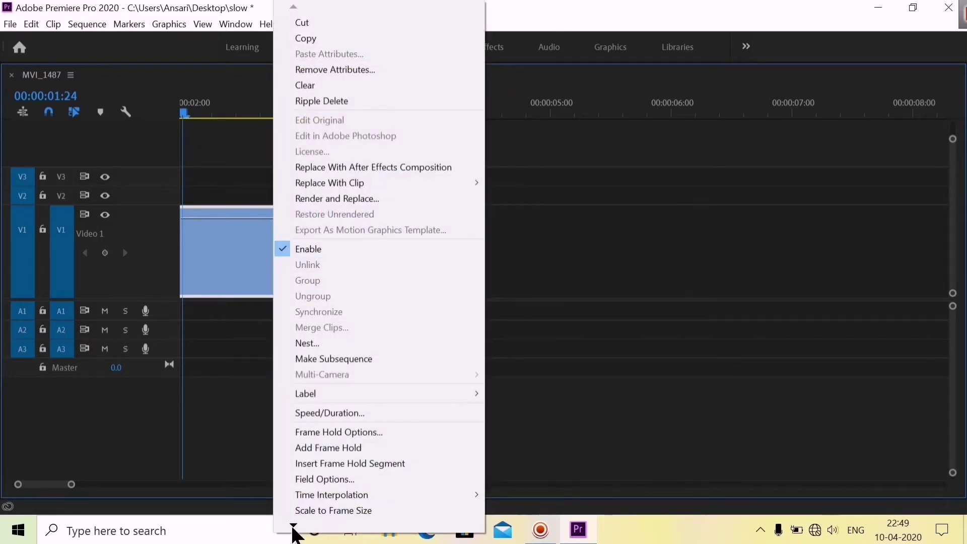
{"action": "mouse_move", "coordinate": [293, 525]}
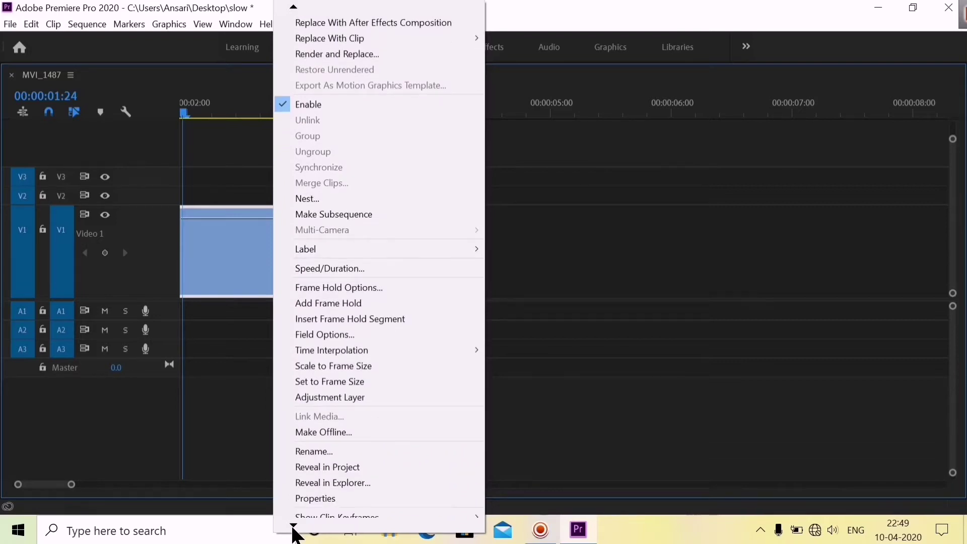
{"action": "mouse_move", "coordinate": [352, 502]}
{"action": "mouse_move", "coordinate": [571, 534]}
{"action": "left_click", "coordinate": [634, 533]}
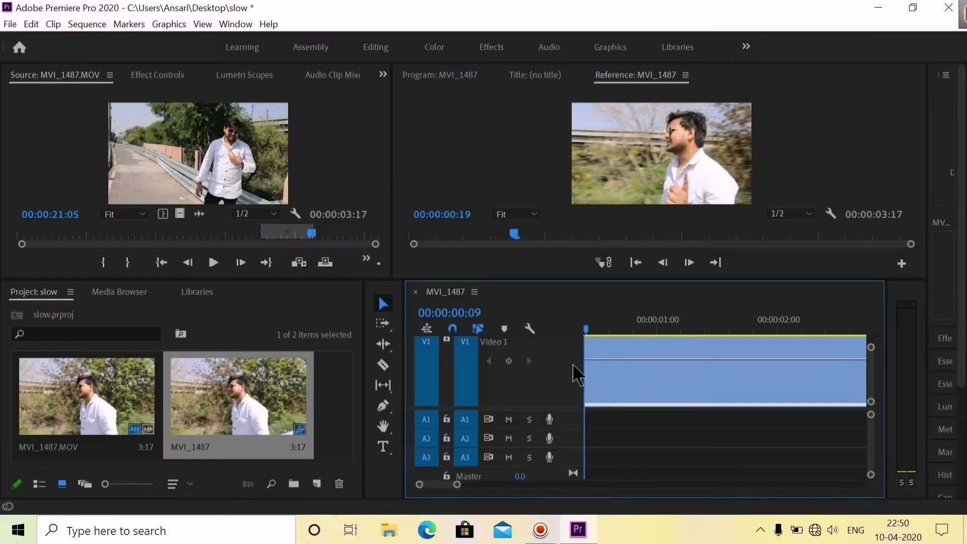
- Find where the slow motion should start and add a speed keyframe to the clip at 00:00:02:06
{"action": "left_click_drag", "start_coordinate": [573, 364], "coordinate": [754, 375]}
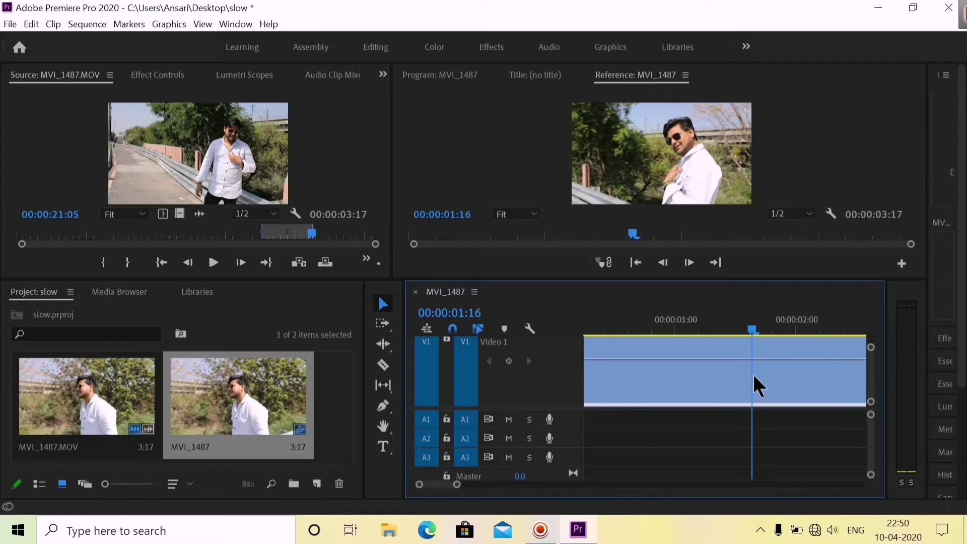
{"action": "left_click", "coordinate": [666, 245]}
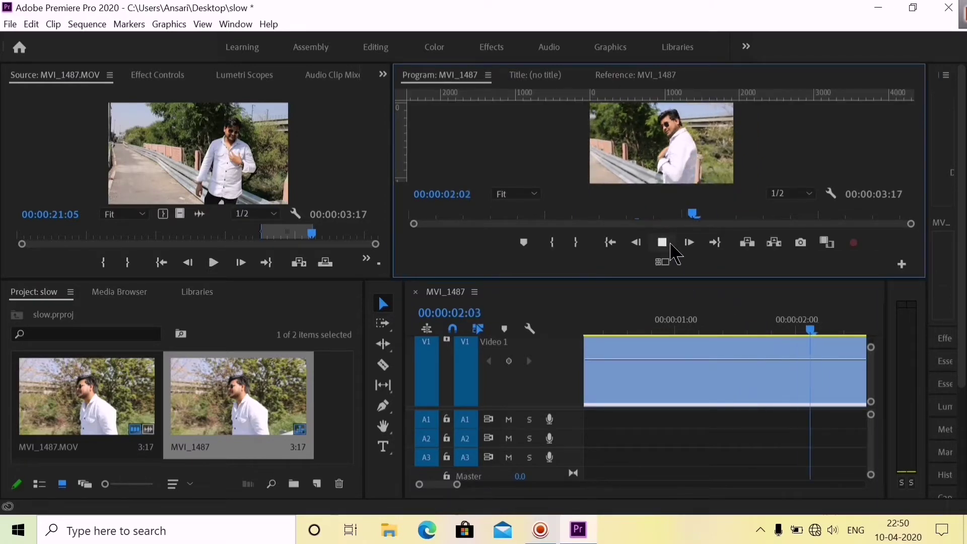
{"action": "left_click", "coordinate": [671, 244]}
{"action": "left_click_drag", "start_coordinate": [603, 325], "coordinate": [728, 347]}
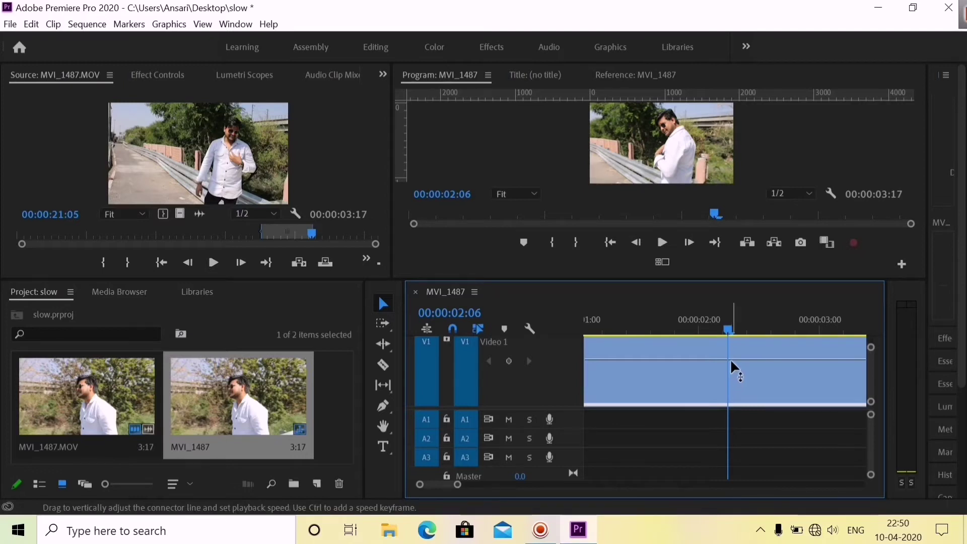
{"action": "key", "text": "grave"}
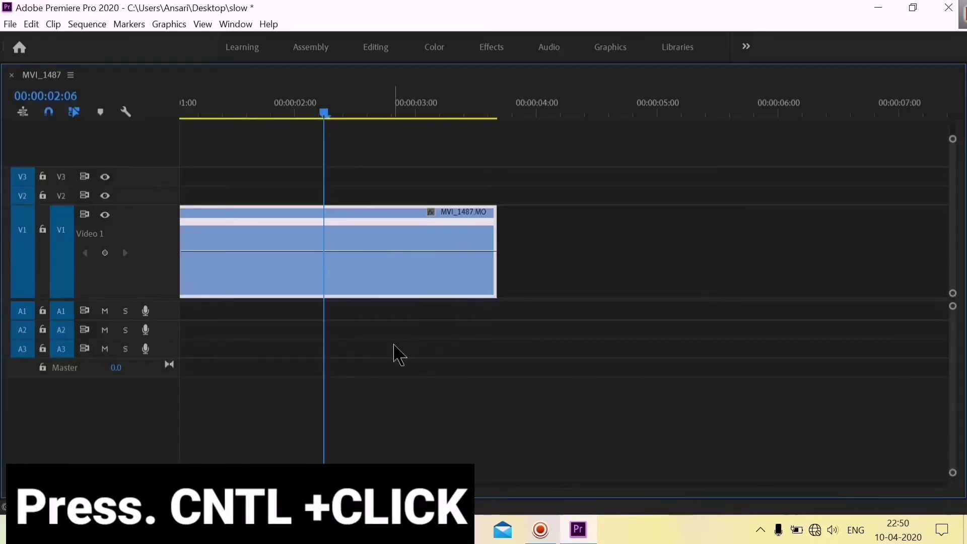
{"action": "left_click", "coordinate": [325, 258], "text": "ctrl"}
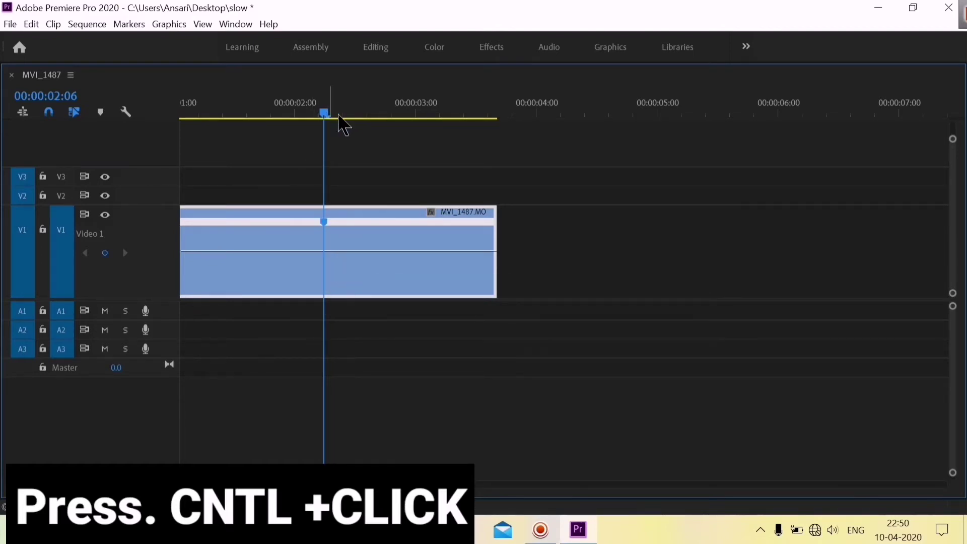
- Add a second speed keyframe to the clip at about 00:00:03:01 to mark the slow-motion end
{"action": "left_click_drag", "start_coordinate": [322, 115], "coordinate": [398, 139]}
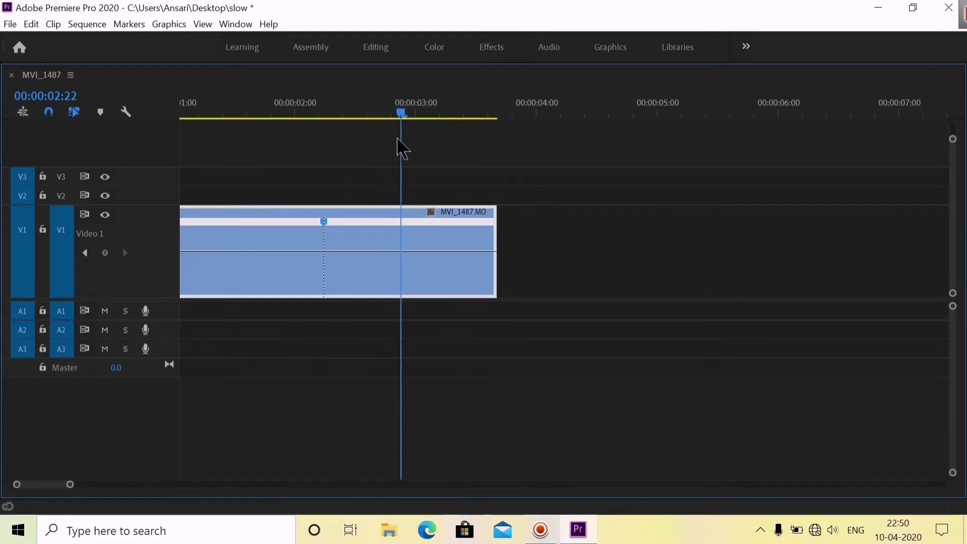
{"action": "key", "text": "grave"}
{"action": "left_click_drag", "start_coordinate": [802, 331], "coordinate": [826, 359]}
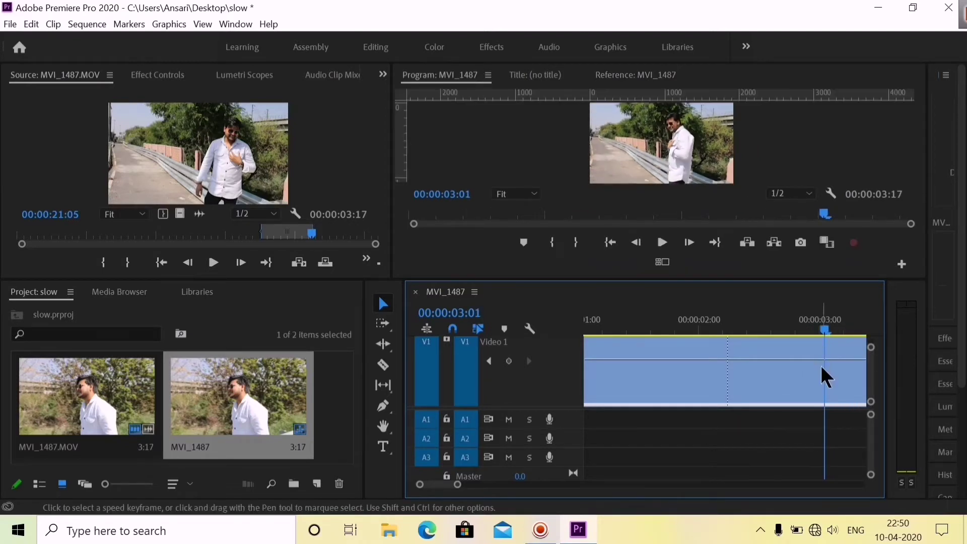
{"action": "key", "text": "grave"}
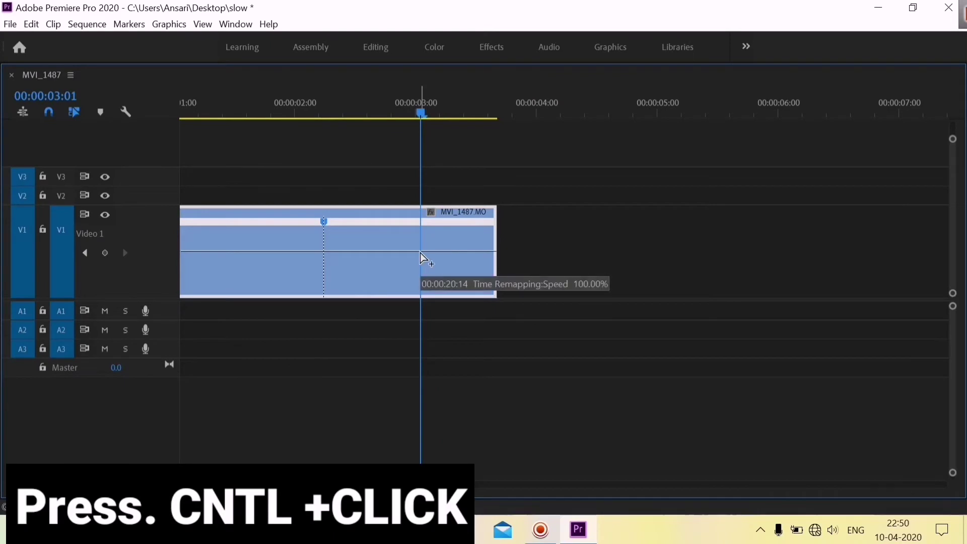
{"action": "left_click", "coordinate": [420, 253], "text": "ctrl"}
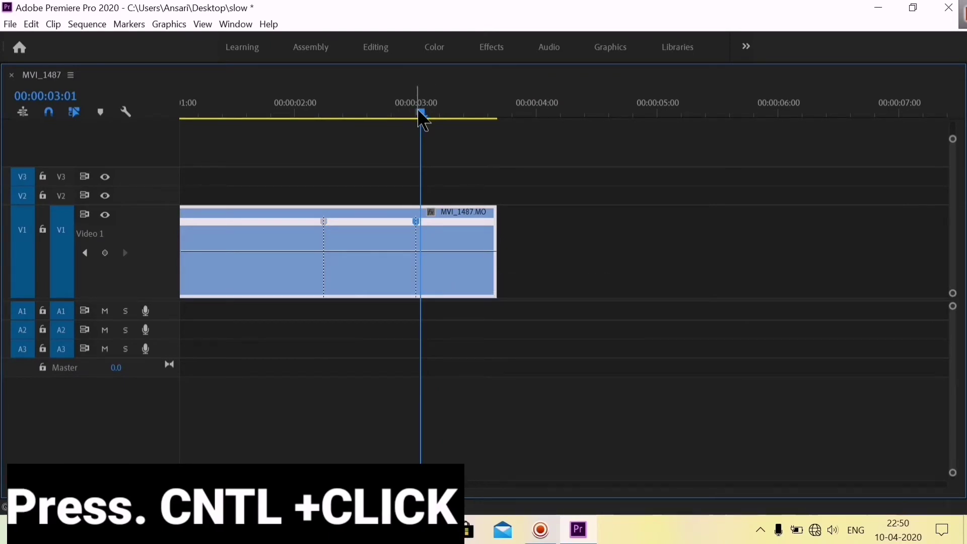
- Lower the speed line between the two keyframes to slow down the clip's middle segment
{"action": "left_click_drag", "start_coordinate": [421, 112], "coordinate": [367, 117]}
{"action": "left_click", "coordinate": [367, 116]}
{"action": "left_click_drag", "start_coordinate": [363, 256], "coordinate": [370, 296]}
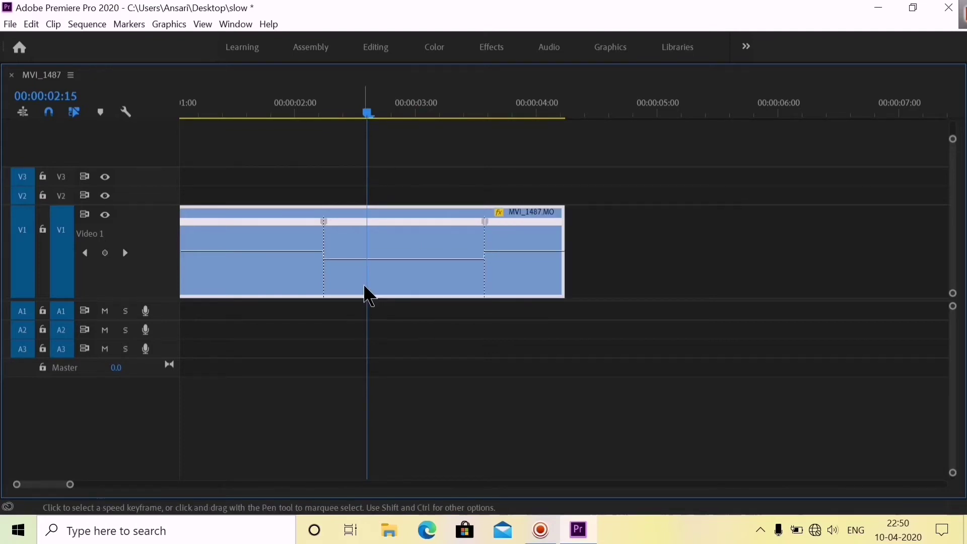
{"action": "left_click", "coordinate": [371, 270], "text": "ctrl"}
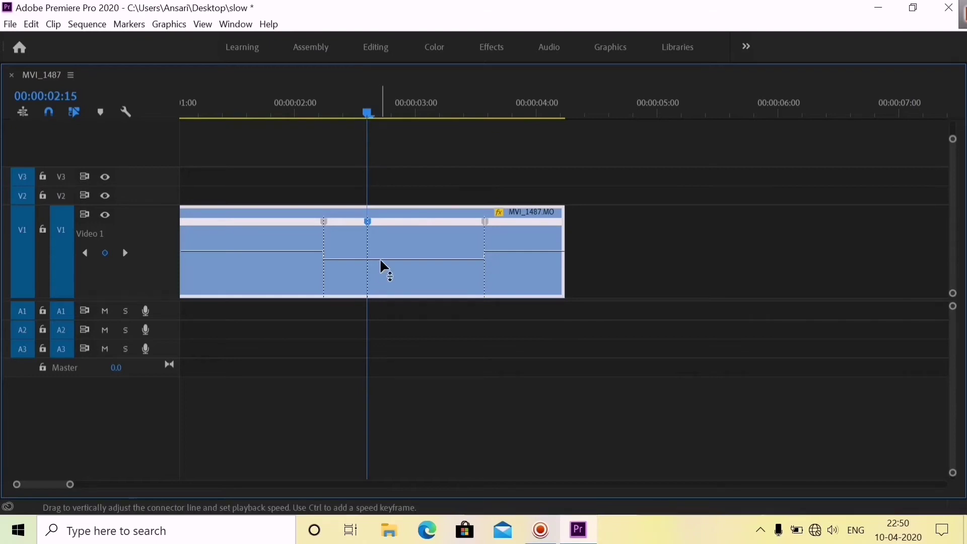
{"action": "left_click_drag", "start_coordinate": [381, 266], "coordinate": [382, 267]}
{"action": "key", "text": "ctrl+z"}
{"action": "key", "text": "ctrl+z"}
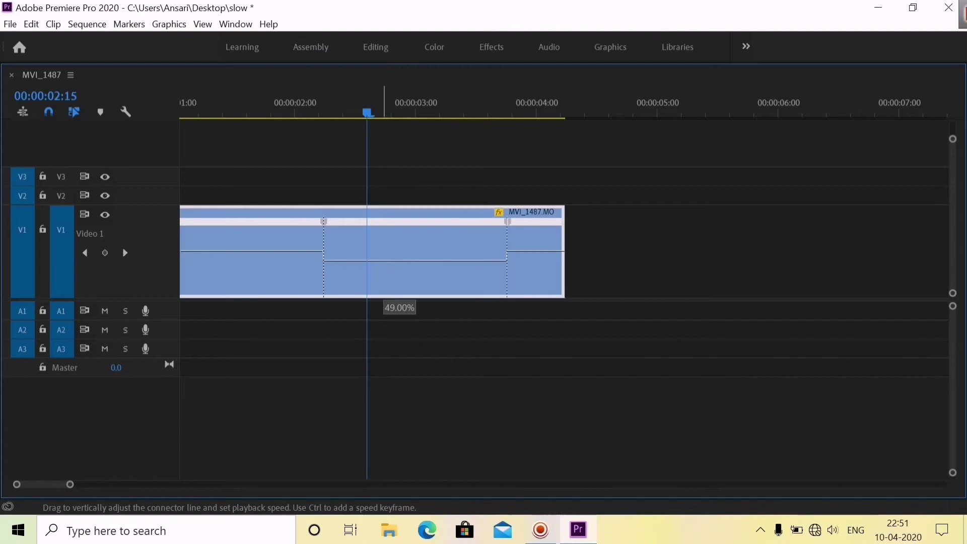
- Lower the middle segment's speed to just under 50% and play the sequence in an enlarged Program Monitor
{"action": "left_click_drag", "start_coordinate": [384, 267], "coordinate": [383, 268]}
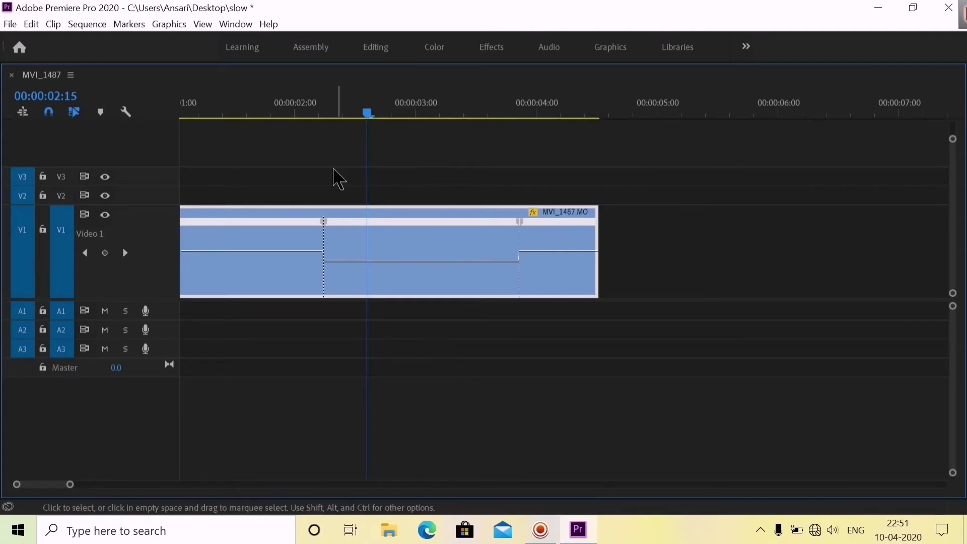
{"action": "key", "text": "grave"}
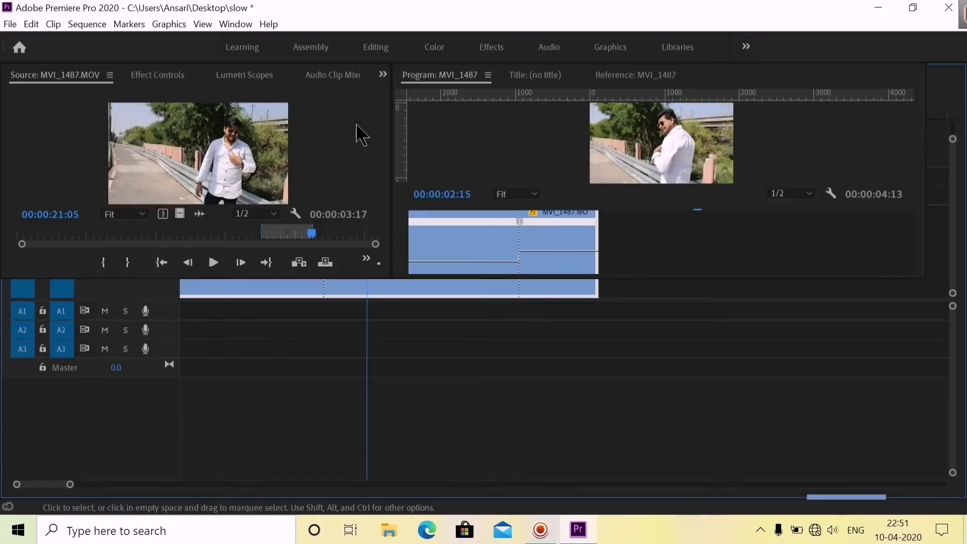
{"action": "left_click_drag", "start_coordinate": [773, 331], "coordinate": [738, 371]}
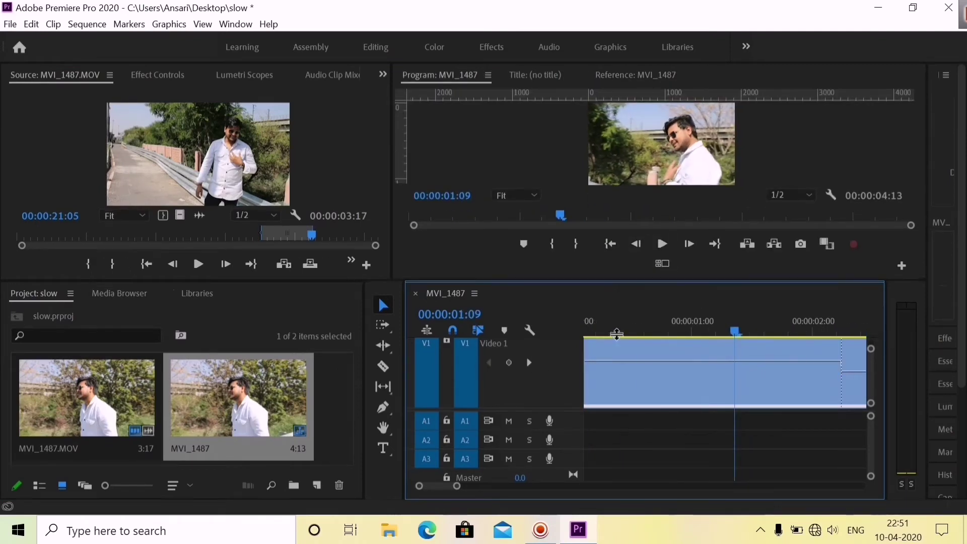
{"action": "left_click_drag", "start_coordinate": [617, 280], "coordinate": [617, 345]}
{"action": "left_click", "coordinate": [671, 315]}
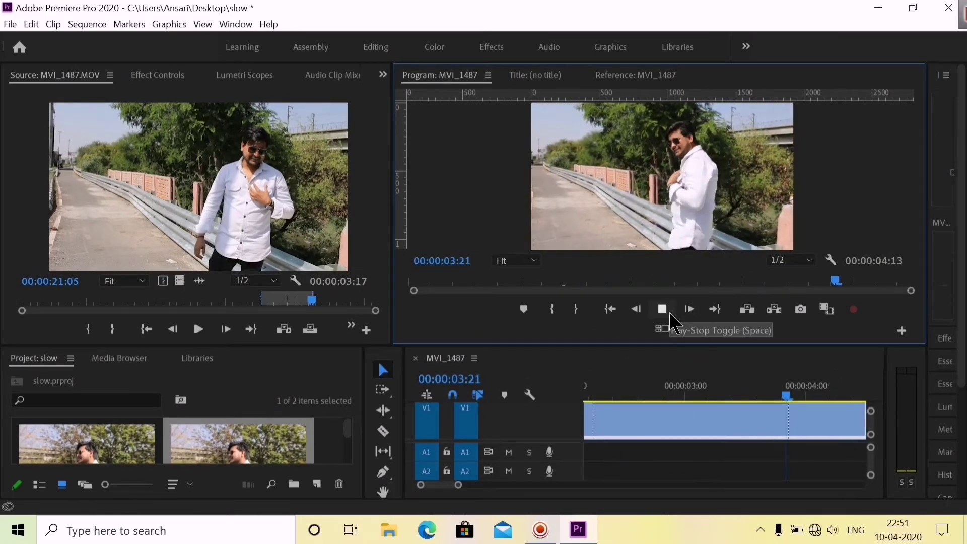
{"action": "left_click", "coordinate": [670, 313]}
- Split the first speed keyframe apart to create a short speed ramp beginning at about 00:00:02:05
{"action": "left_click_drag", "start_coordinate": [822, 398], "coordinate": [675, 390]}
{"action": "key", "text": "grave"}
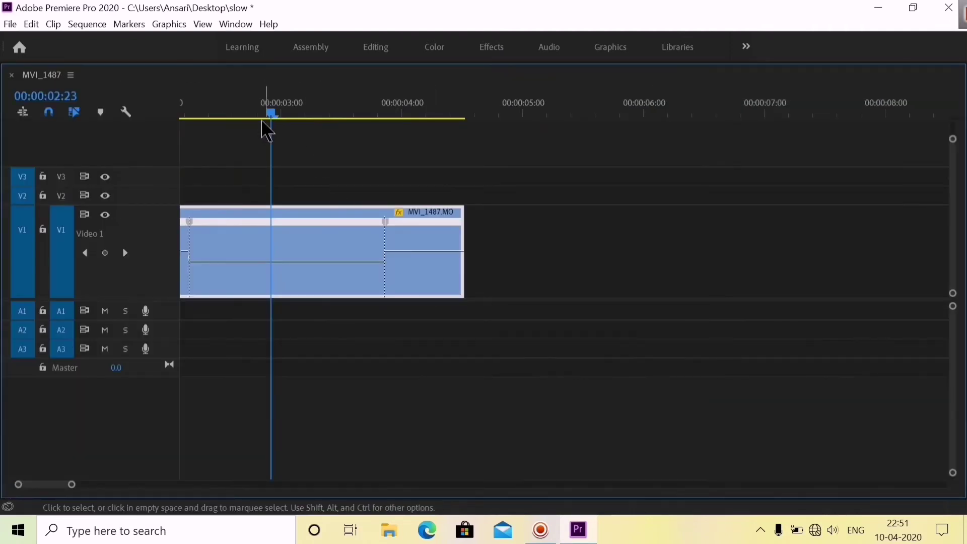
{"action": "left_click_drag", "start_coordinate": [164, 134], "coordinate": [260, 137]}
{"action": "key", "text": "equal"}
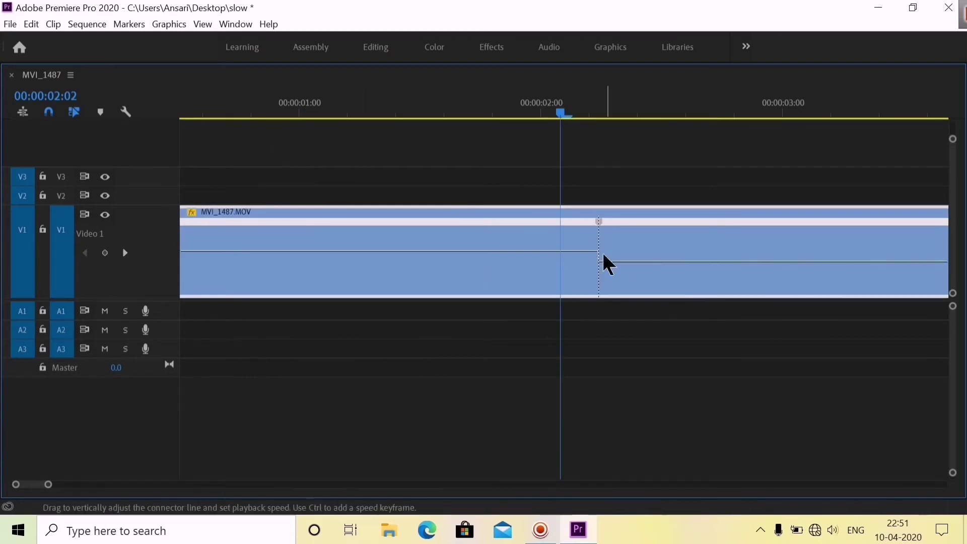
{"action": "left_click", "coordinate": [598, 222]}
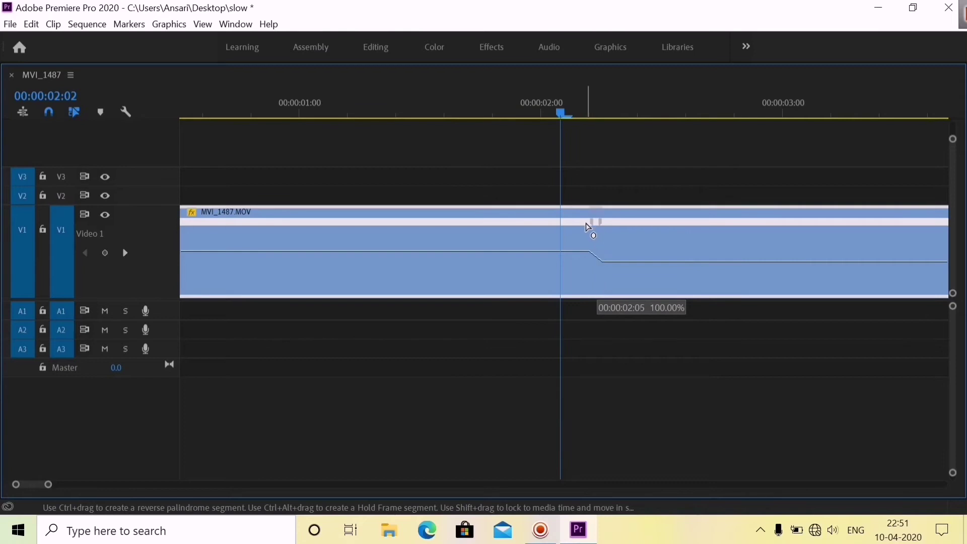
- Split the second speed keyframe apart to create a short ramp back up to normal speed
{"action": "left_click_drag", "start_coordinate": [581, 125], "coordinate": [775, 191]}
{"action": "left_click", "coordinate": [813, 223]}
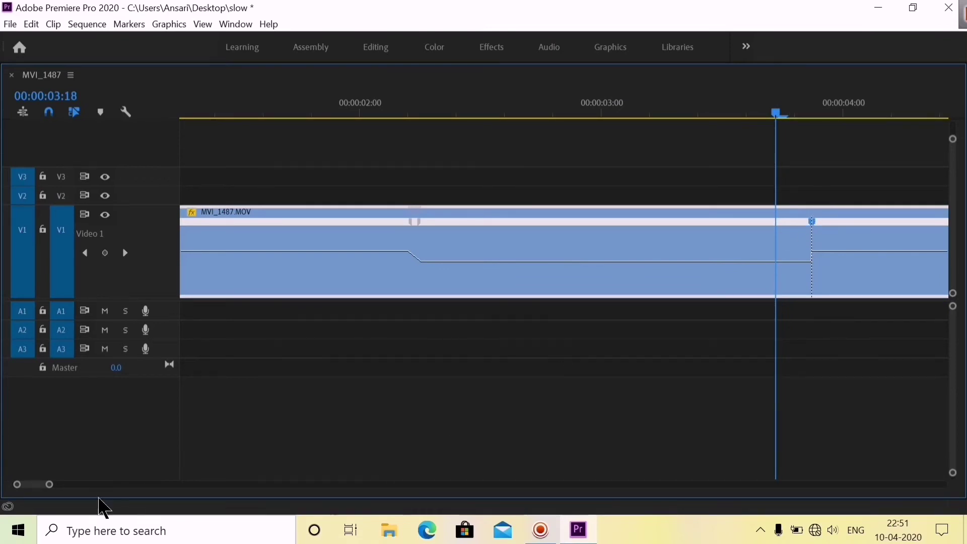
{"action": "mouse_move", "coordinate": [51, 485]}
{"action": "left_mouse_down"}
{"action": "mouse_move", "coordinate": [71, 487]}
{"action": "mouse_move", "coordinate": [39, 489]}
{"action": "left_mouse_up"}
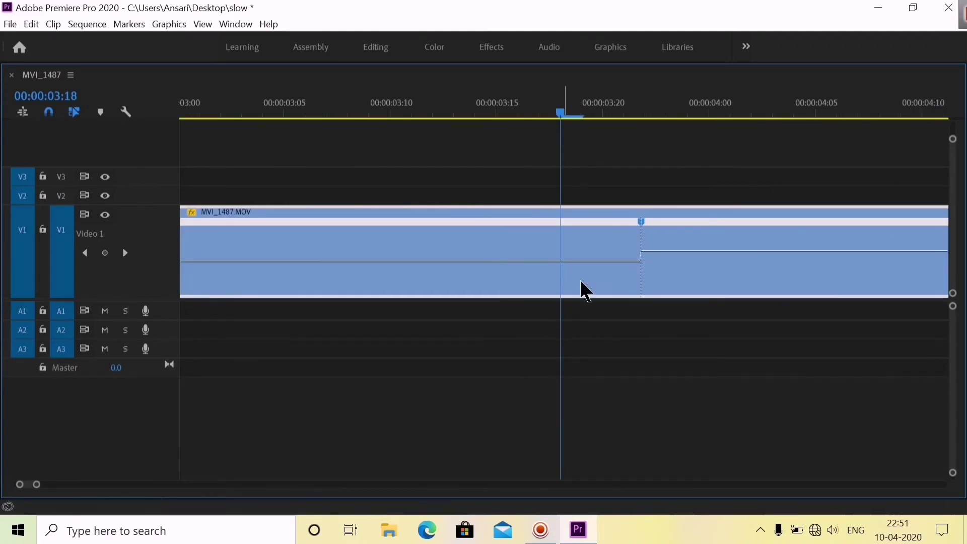
{"action": "left_click_drag", "start_coordinate": [643, 225], "coordinate": [668, 238]}
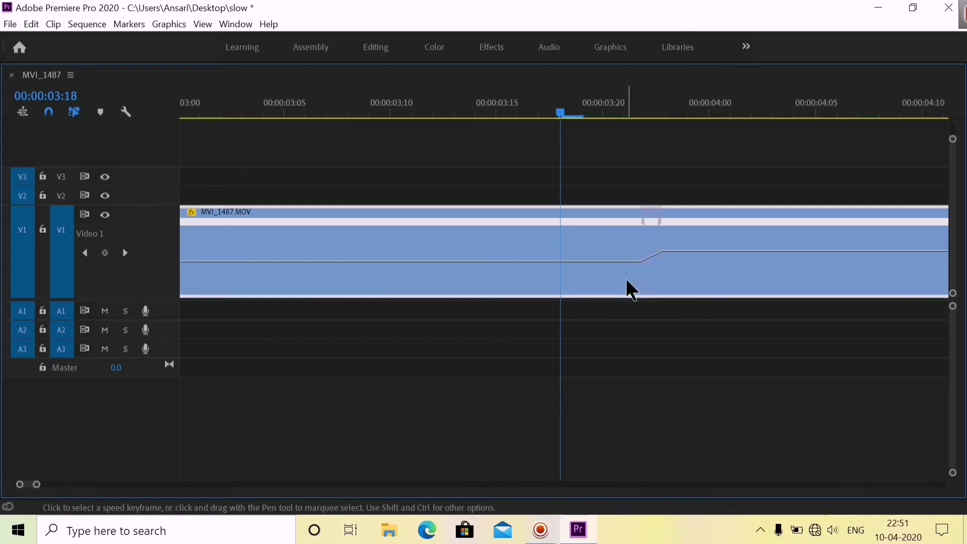
- Select the first speed ramp and bend its transition into a smooth curve
{"action": "left_click_drag", "start_coordinate": [558, 118], "coordinate": [275, 191]}
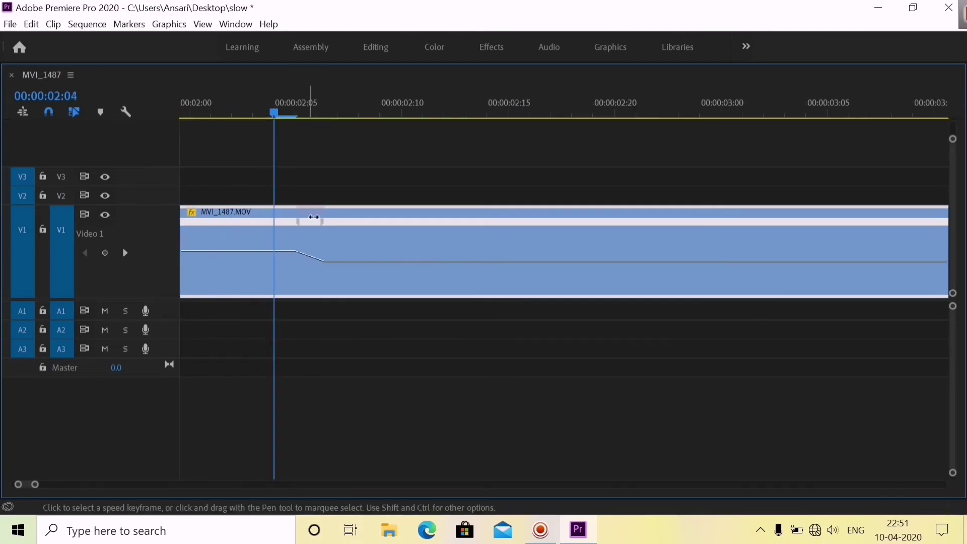
{"action": "left_click", "coordinate": [323, 225]}
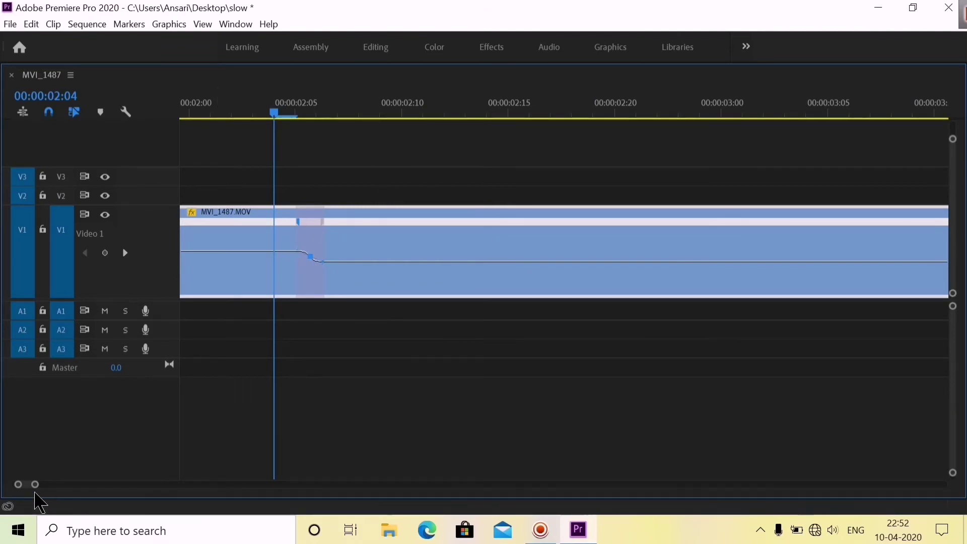
{"action": "left_click_drag", "start_coordinate": [37, 486], "coordinate": [62, 486]}
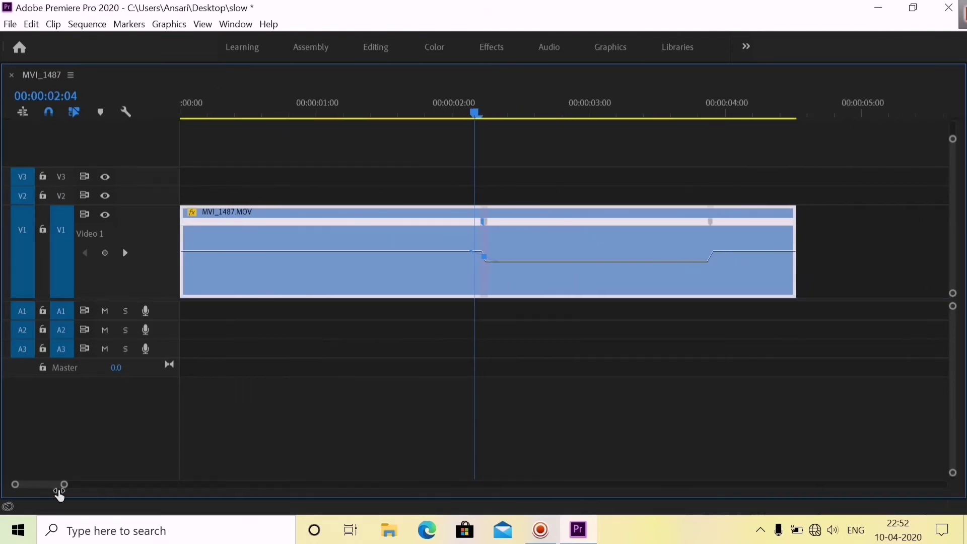
- Select the second speed ramp near 00:00:03:22 and bend its transition into a smooth curve
{"action": "left_click_drag", "start_coordinate": [480, 114], "coordinate": [712, 161]}
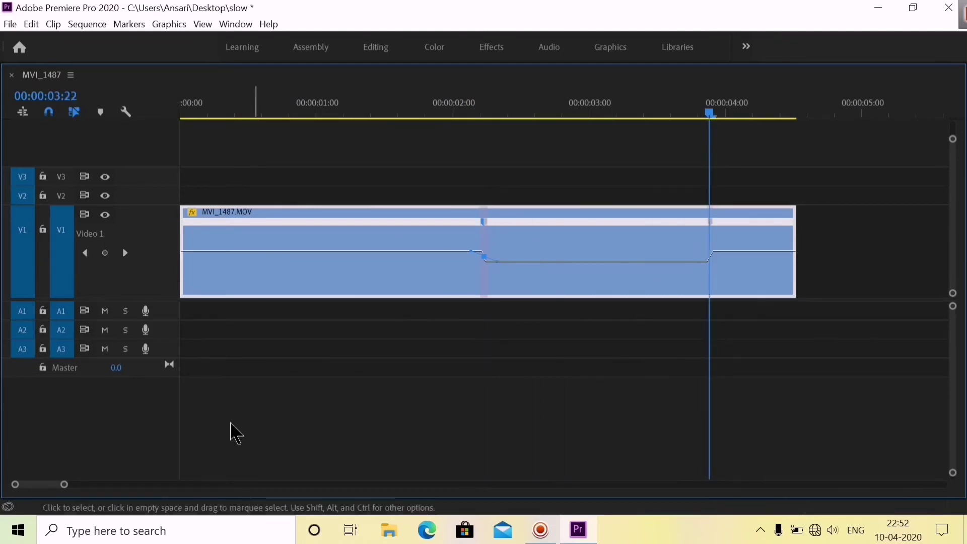
{"action": "left_click_drag", "start_coordinate": [64, 485], "coordinate": [5, 492]}
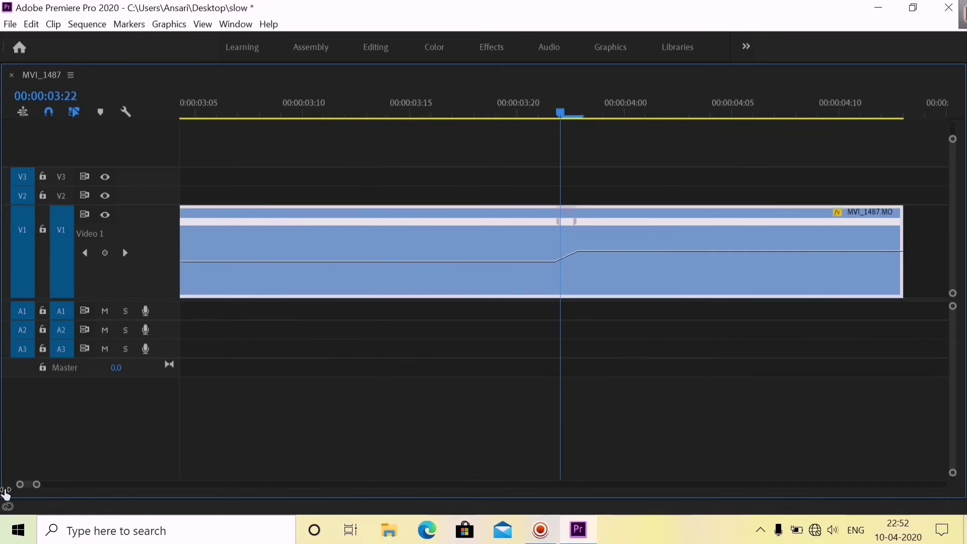
{"action": "left_click", "coordinate": [575, 224]}
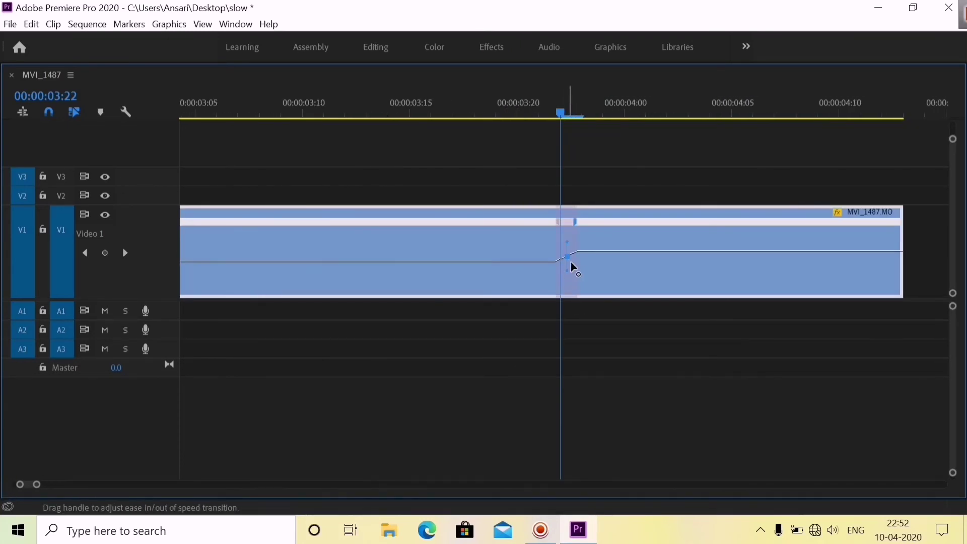
{"action": "left_click_drag", "start_coordinate": [568, 247], "coordinate": [587, 260]}
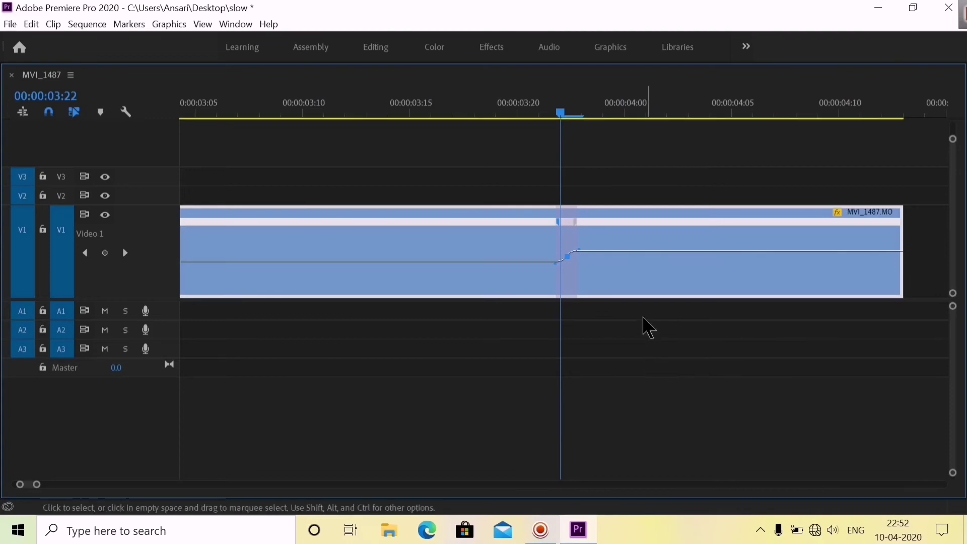
- Restore the timeline panel to its normal size and play the sequence from the beginning to review both eased speed ramps
{"action": "key", "text": "grave"}
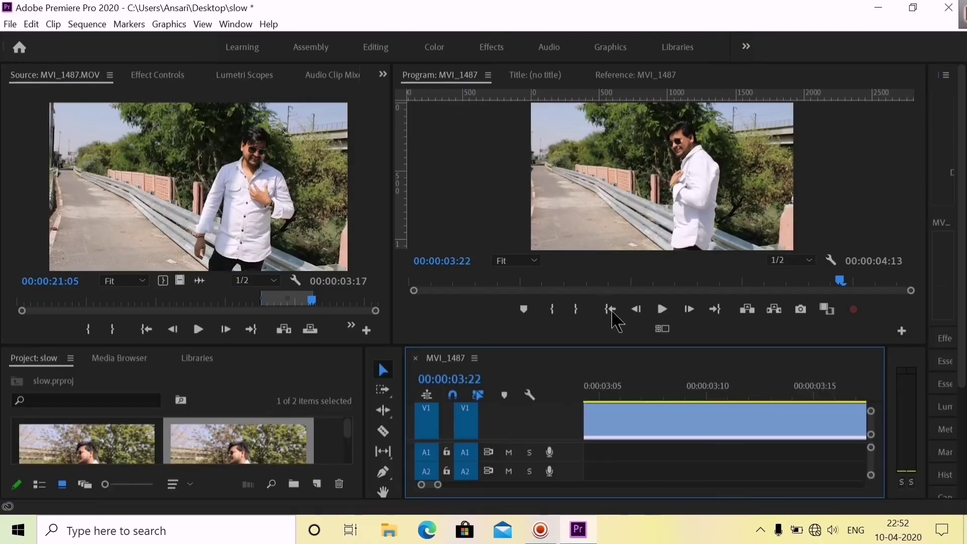
{"action": "key", "text": "grave"}
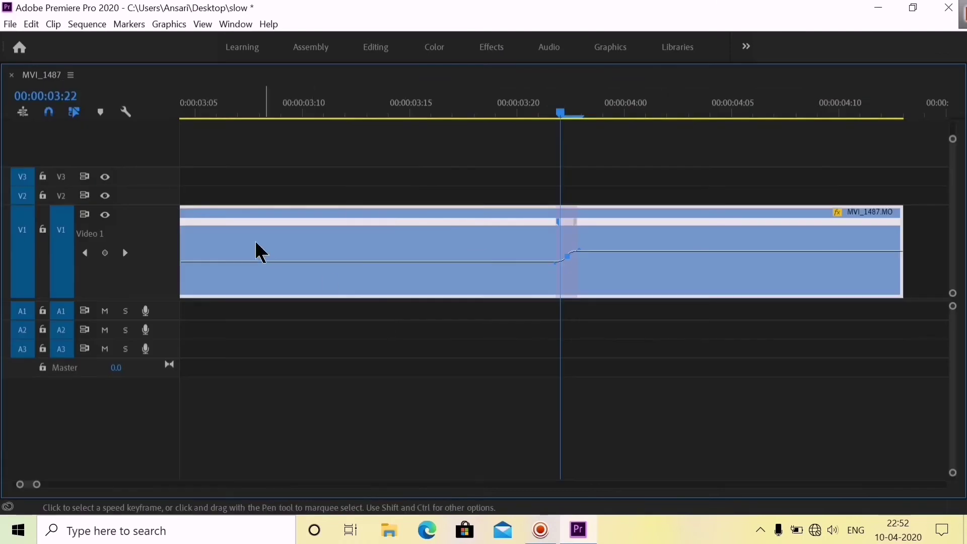
{"action": "key", "text": "grave"}
{"action": "left_click", "coordinate": [663, 309]}
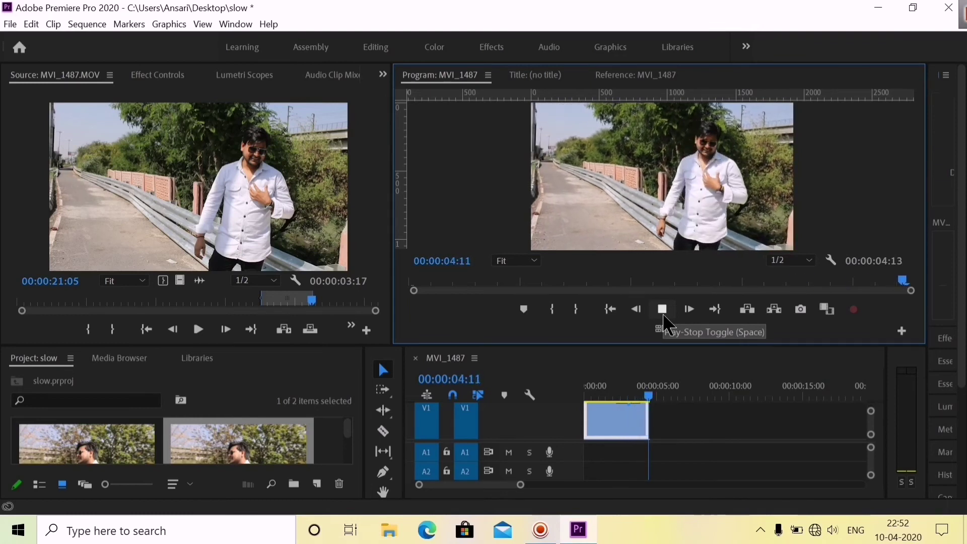
{"action": "left_click_drag", "start_coordinate": [649, 391], "coordinate": [585, 392]}
{"action": "key", "text": "space"}
- Set the clip's time interpolation to Optical Flow and render the sequence's video preview
{"action": "right_click", "coordinate": [614, 412]}
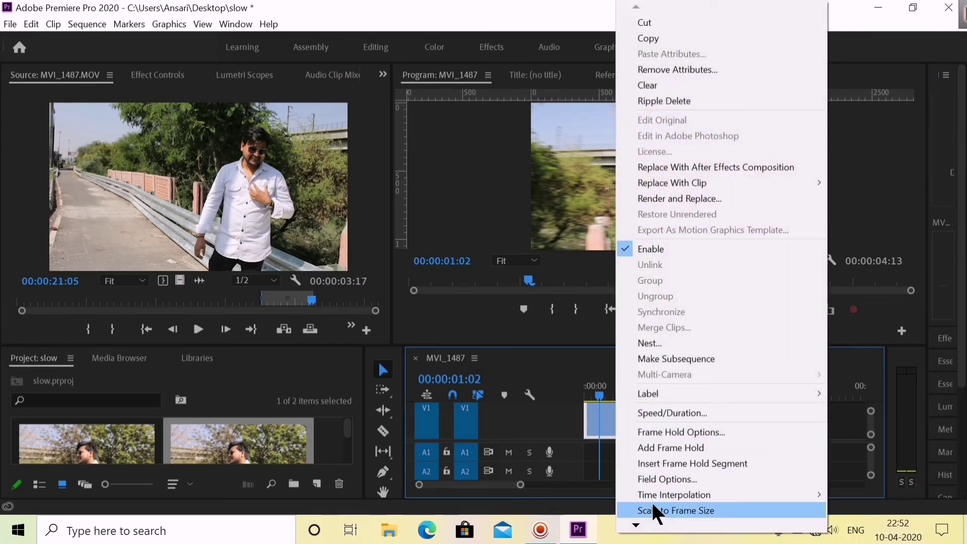
{"action": "mouse_move", "coordinate": [671, 495]}
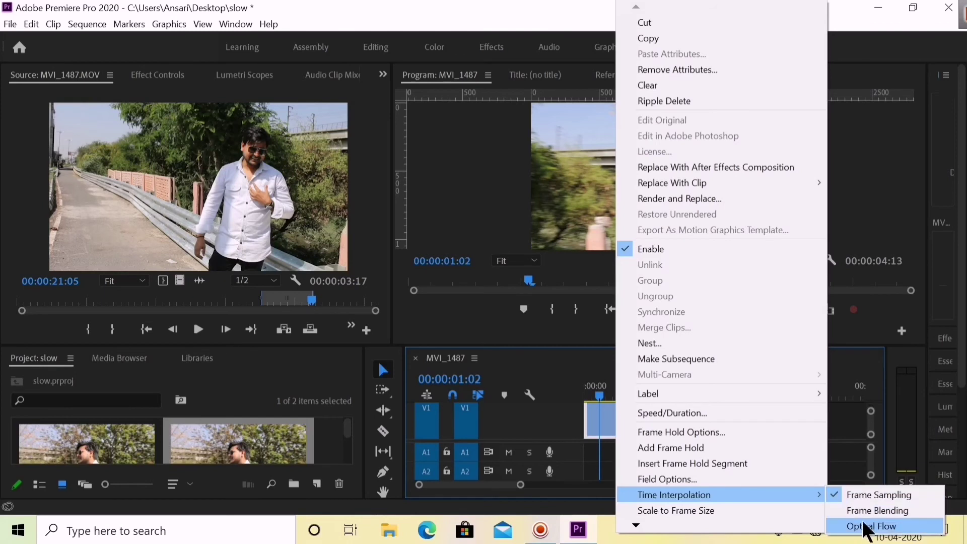
{"action": "left_click", "coordinate": [864, 524]}
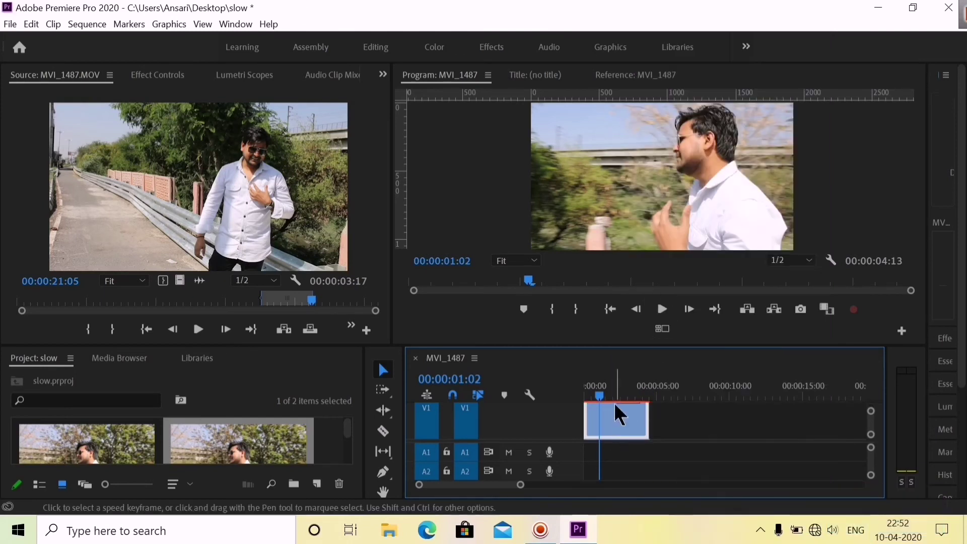
{"action": "mouse_move", "coordinate": [584, 394]}
{"action": "left_mouse_down"}
{"action": "mouse_move", "coordinate": [609, 395]}
{"action": "mouse_move", "coordinate": [593, 394]}
{"action": "left_mouse_up"}
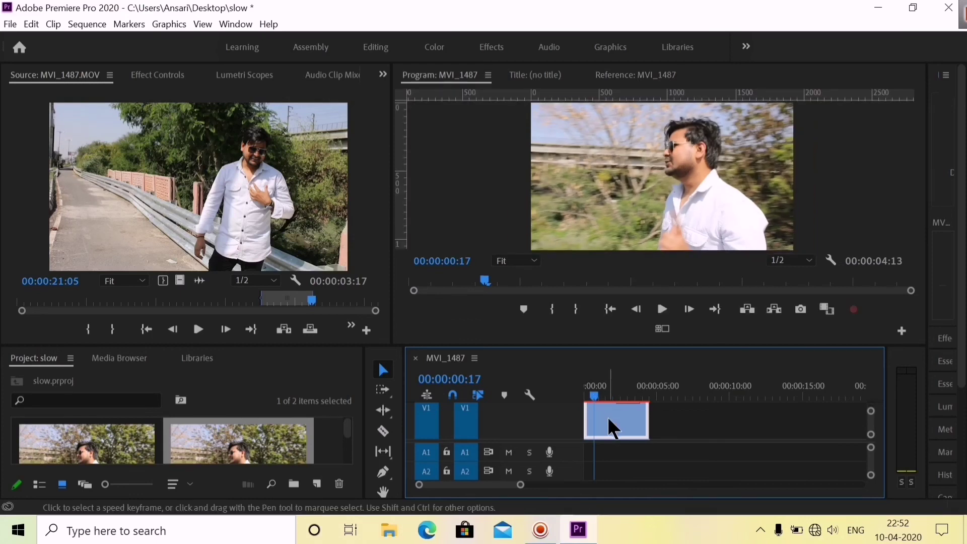
{"action": "key", "text": "Return"}
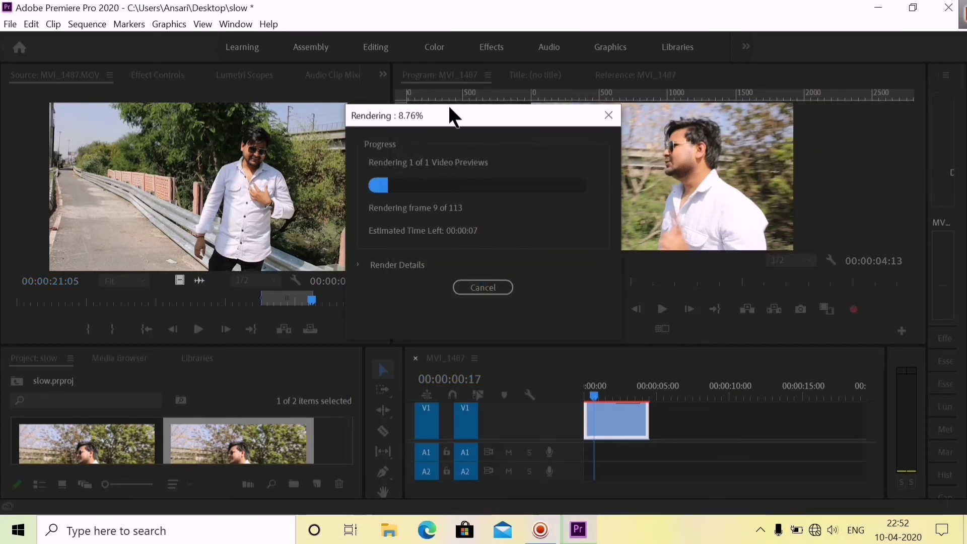